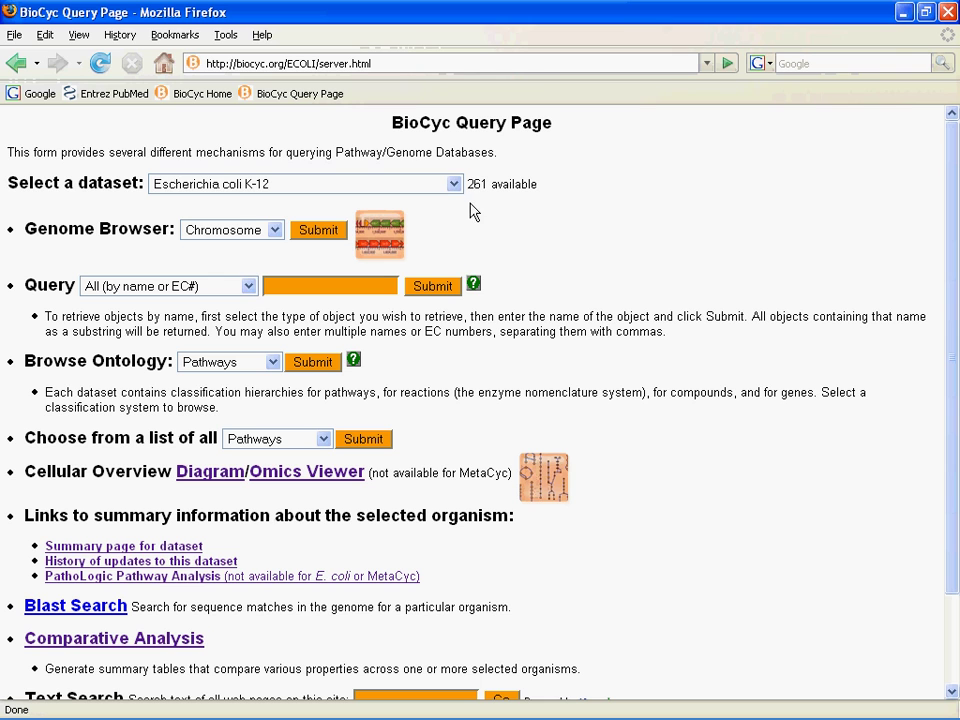
- Search for the gene 'edd' by name and open its E. coli K-12 gene page
{"action": "left_click", "coordinate": [248, 287]}
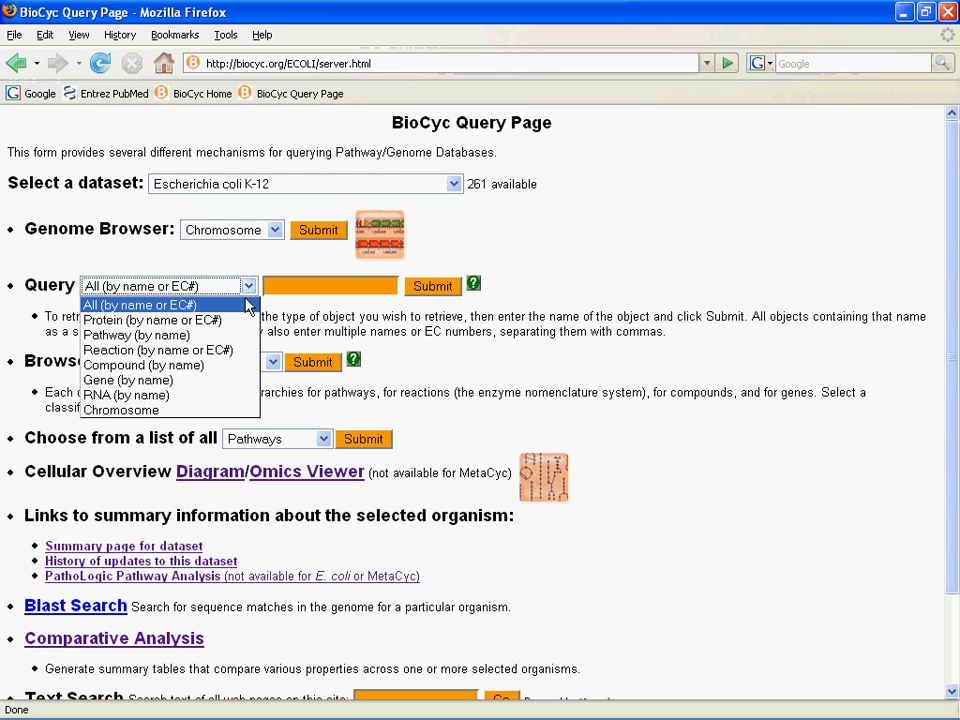
{"action": "left_click", "coordinate": [212, 380]}
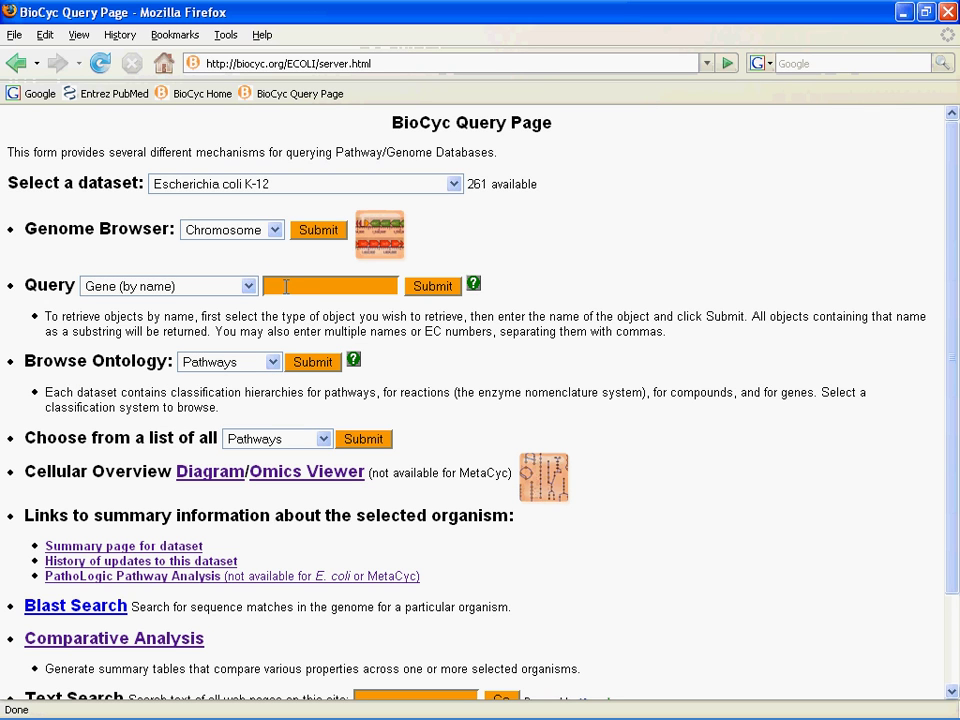
{"action": "left_click", "coordinate": [286, 287]}
{"action": "type", "text": "edd"}
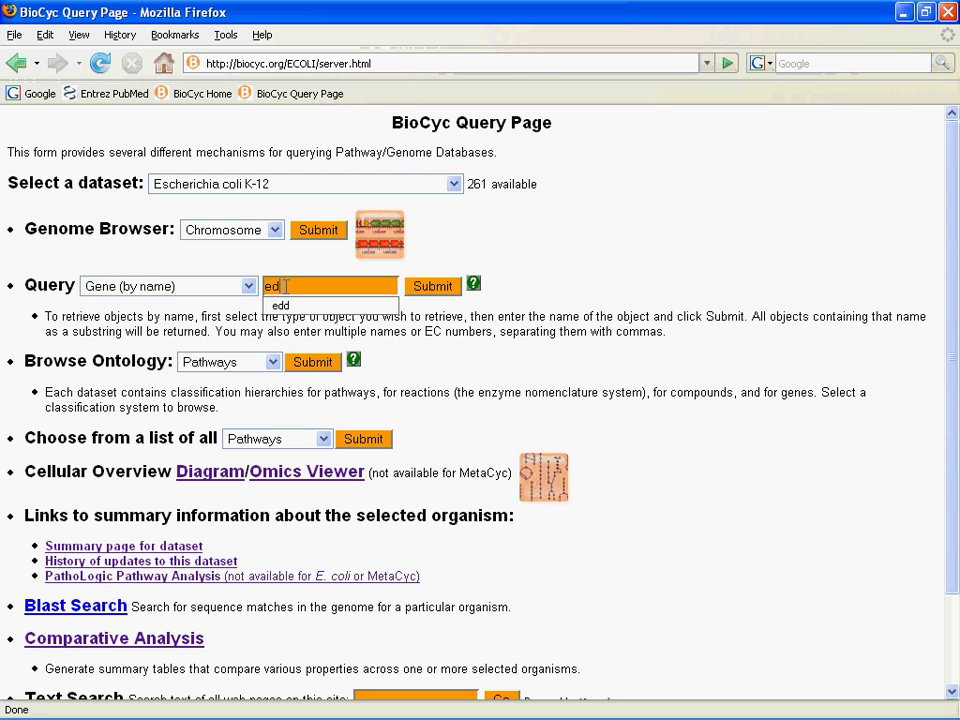
{"action": "left_click", "coordinate": [429, 287]}
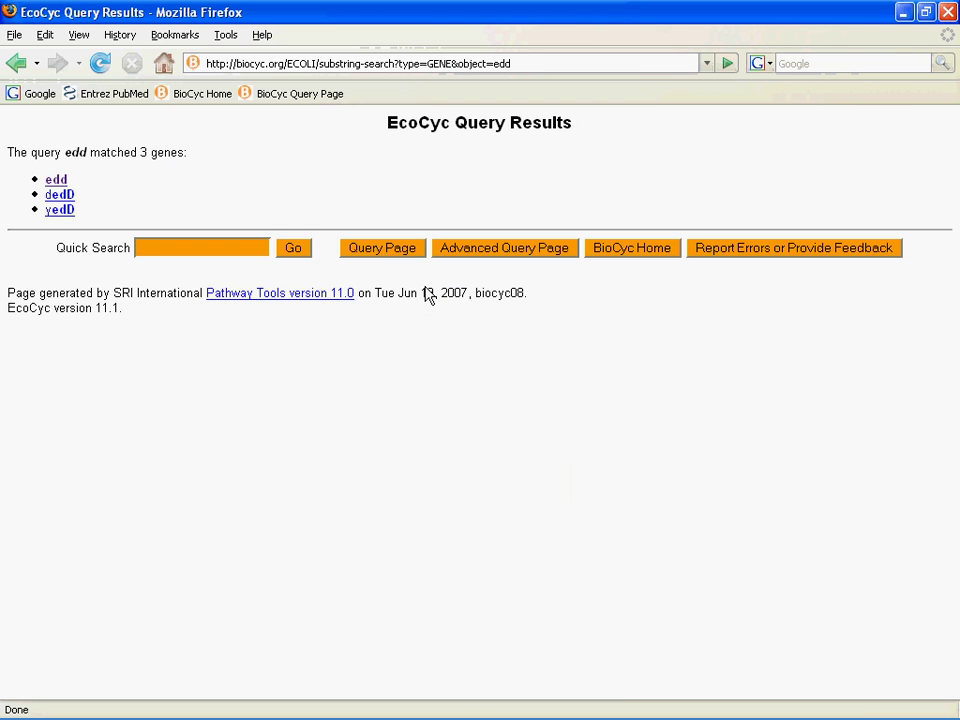
{"action": "left_click", "coordinate": [56, 181]}
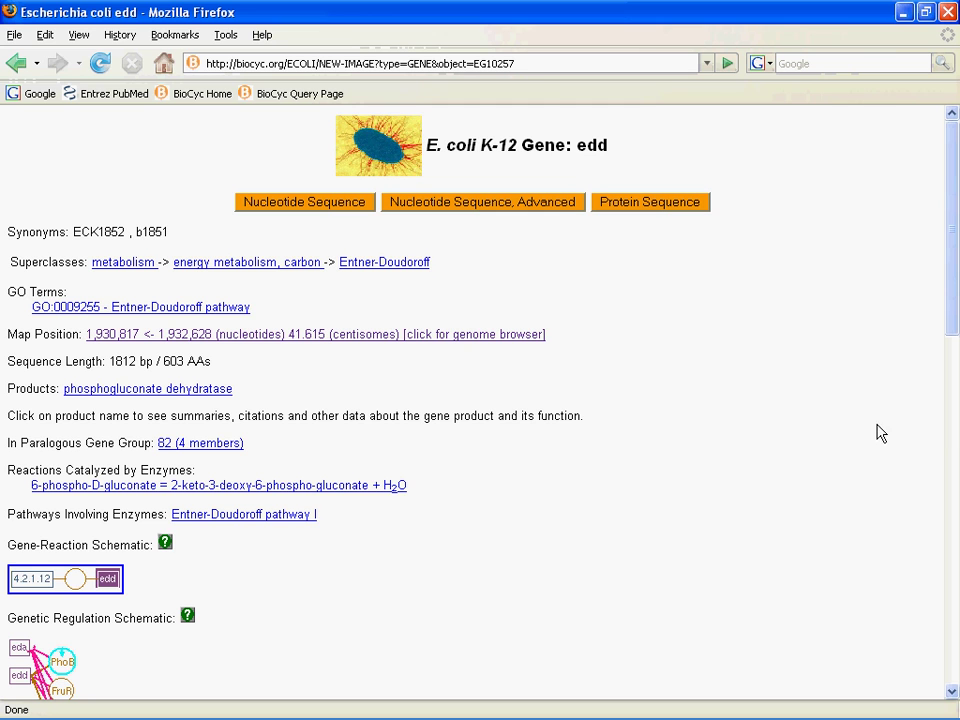
{"action": "left_click", "coordinate": [954, 442]}
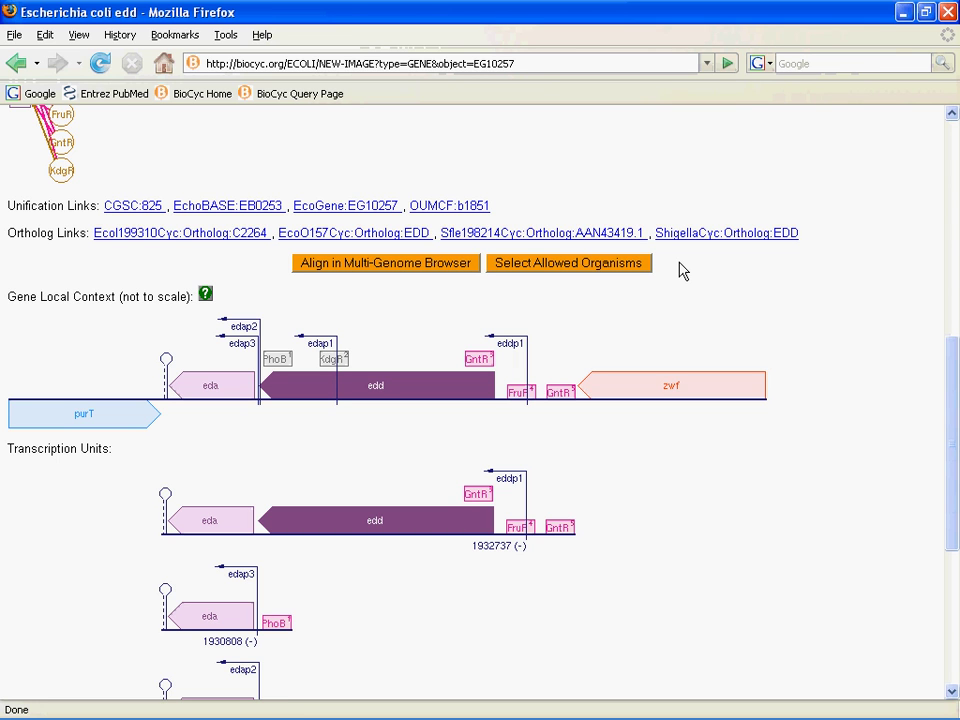
- Bring up the Select Allowed Organisms checklist and scroll to its bottom
{"action": "left_click", "coordinate": [572, 264]}
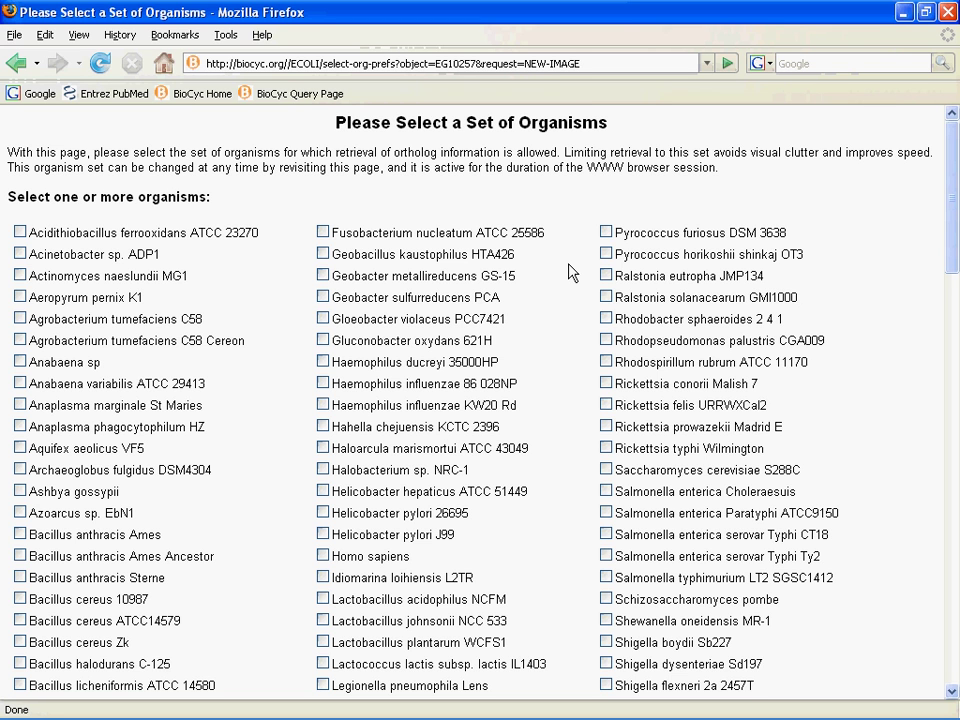
{"action": "scroll", "coordinate": [951, 245], "scroll_direction": "down", "scroll_amount": 2}
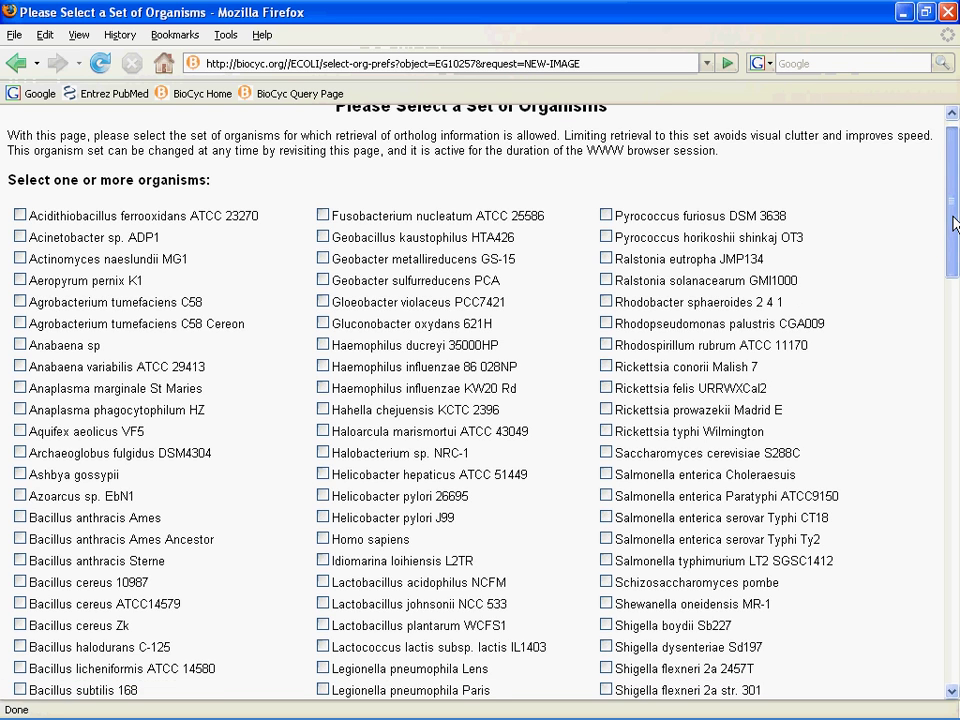
{"action": "left_click_drag", "start_coordinate": [951, 250], "coordinate": [951, 628]}
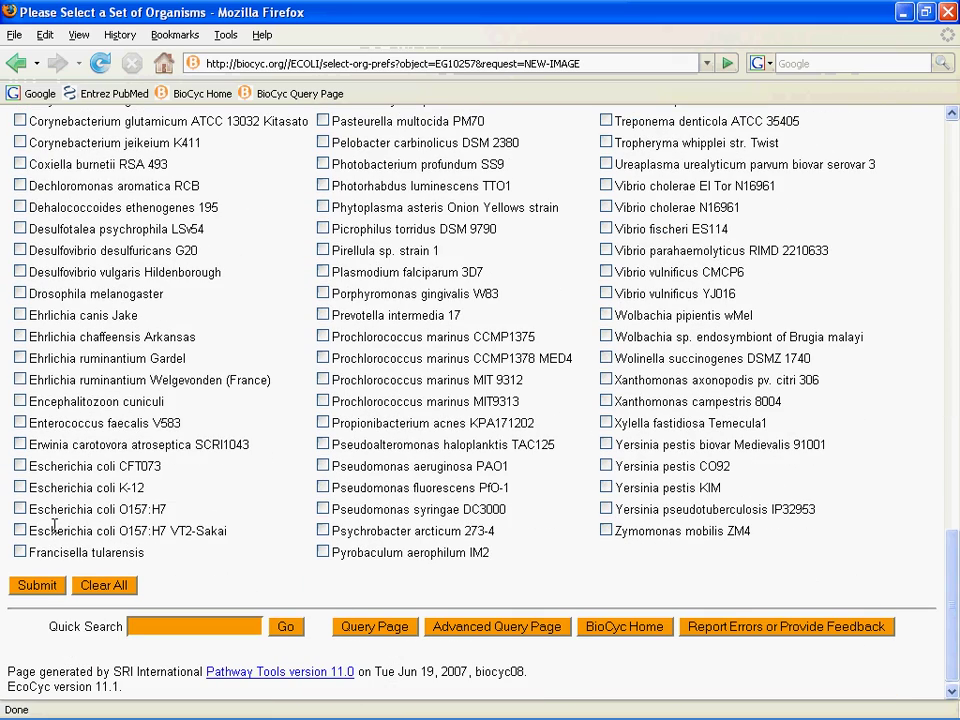
- Tick E. coli K-12, O157:H7, Francisella tularensis, Yersinia pestis KIM, Neisseria meningitidis MC58 and Salmonella typhimurium LT2
{"action": "left_click", "coordinate": [20, 488]}
{"action": "left_click", "coordinate": [20, 509]}
{"action": "left_click", "coordinate": [20, 552]}
{"action": "left_click", "coordinate": [606, 488]}
{"action": "left_click", "coordinate": [956, 377]}
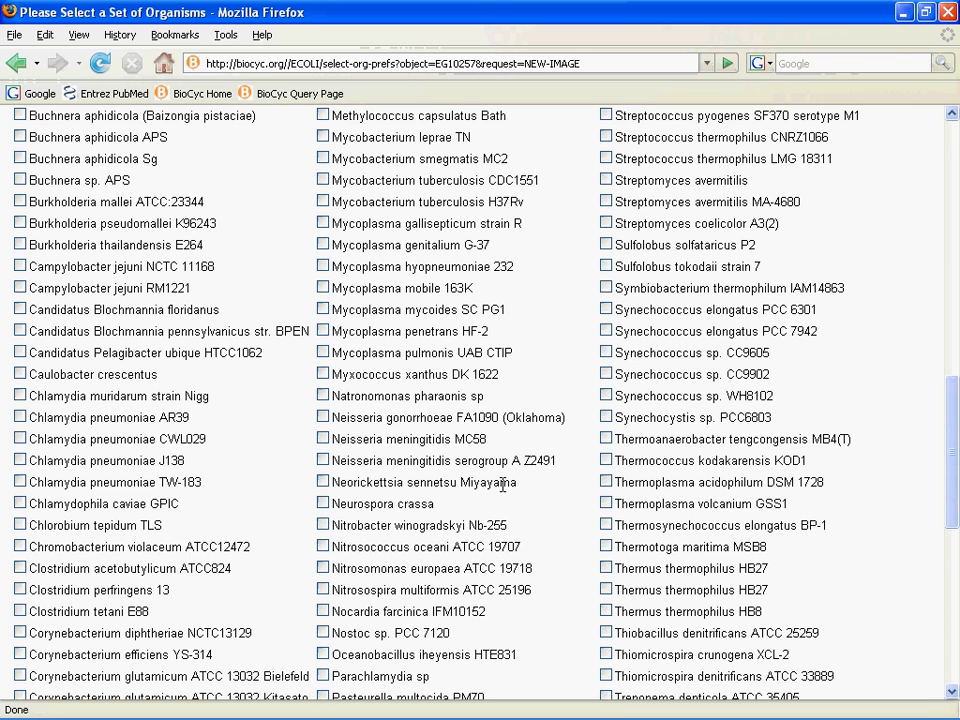
{"action": "left_click", "coordinate": [322, 439]}
{"action": "left_click", "coordinate": [953, 263]}
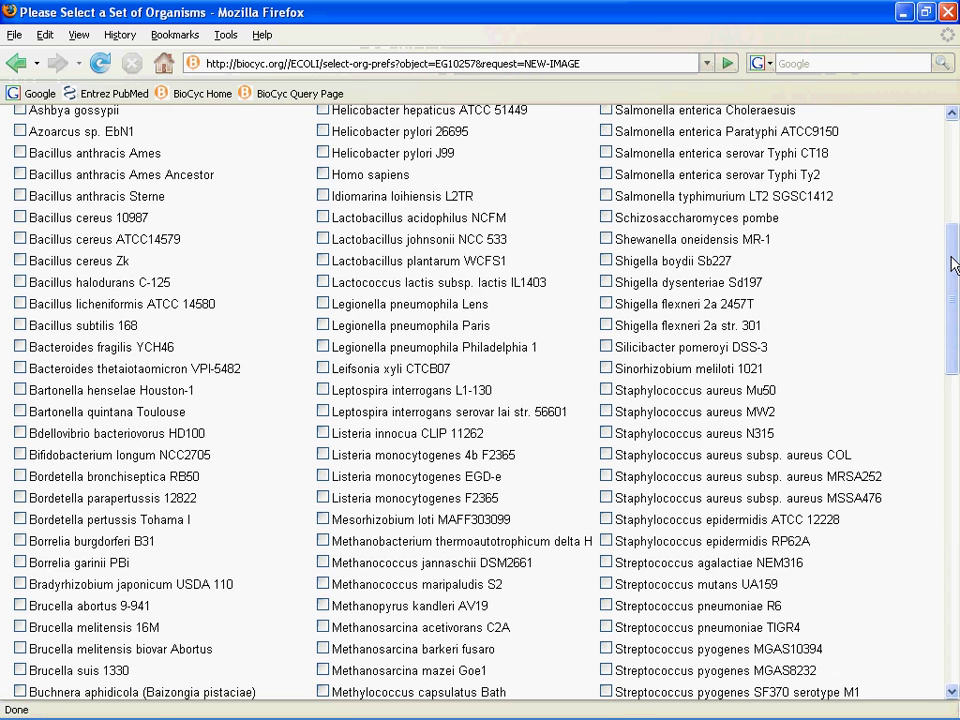
{"action": "scroll", "coordinate": [953, 263], "scroll_direction": "up", "scroll_amount": 5}
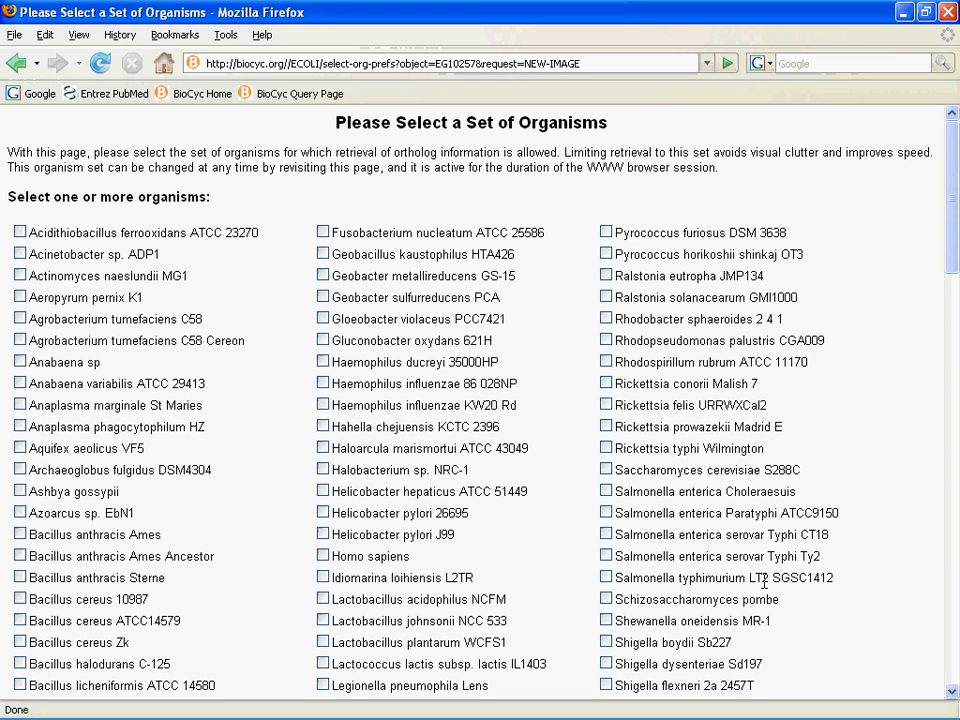
{"action": "left_click", "coordinate": [606, 578]}
{"action": "left_click_drag", "start_coordinate": [953, 265], "coordinate": [953, 672]}
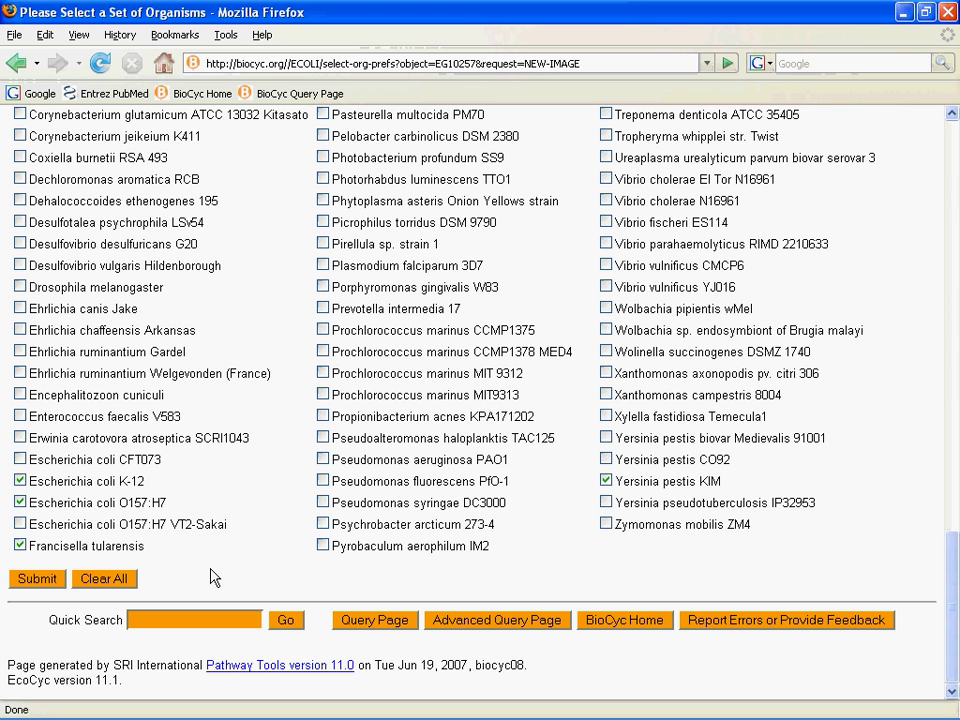
- Submit the organism set and scroll down the edd gene page
{"action": "left_click", "coordinate": [35, 580]}
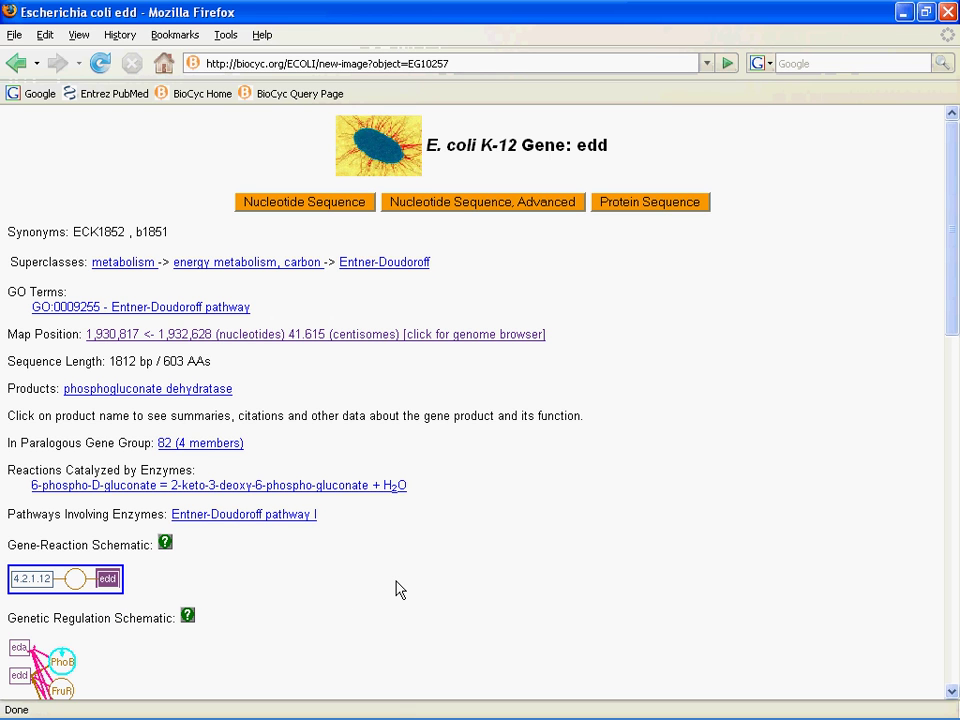
{"action": "scroll", "coordinate": [396, 588], "scroll_direction": "down", "scroll_amount": 10}
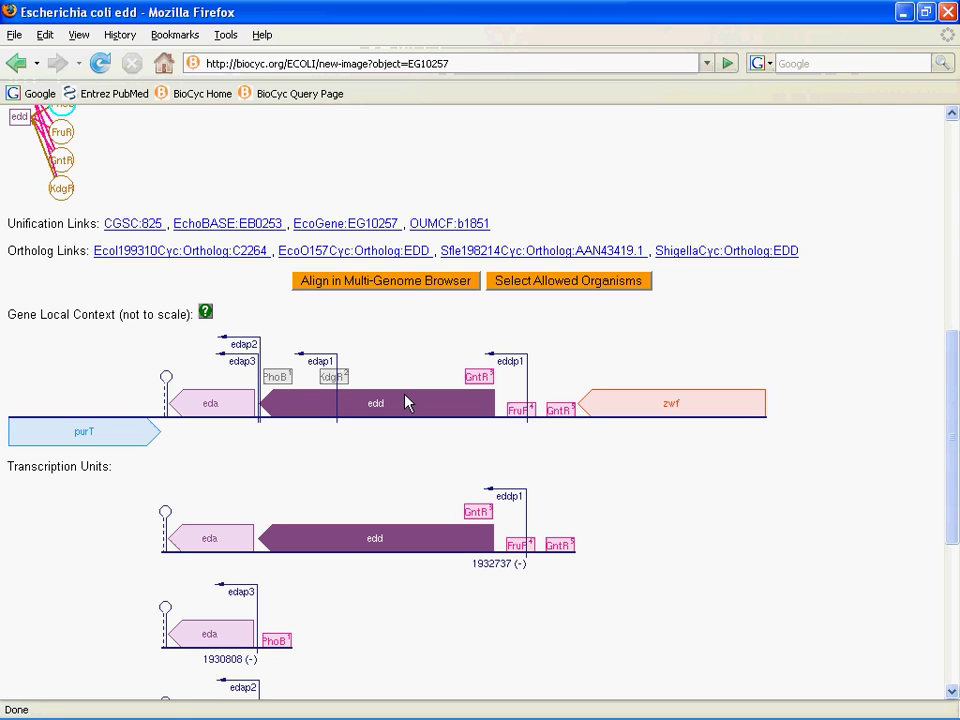
{"action": "left_click", "coordinate": [397, 285]}
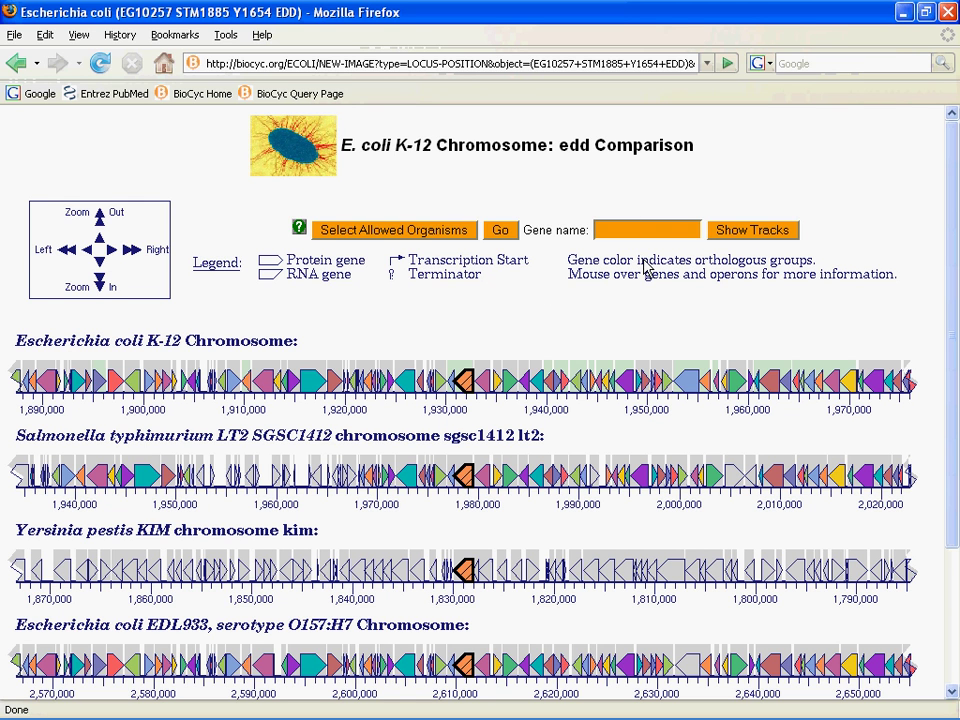
{"action": "left_click_drag", "start_coordinate": [955, 308], "coordinate": [955, 373]}
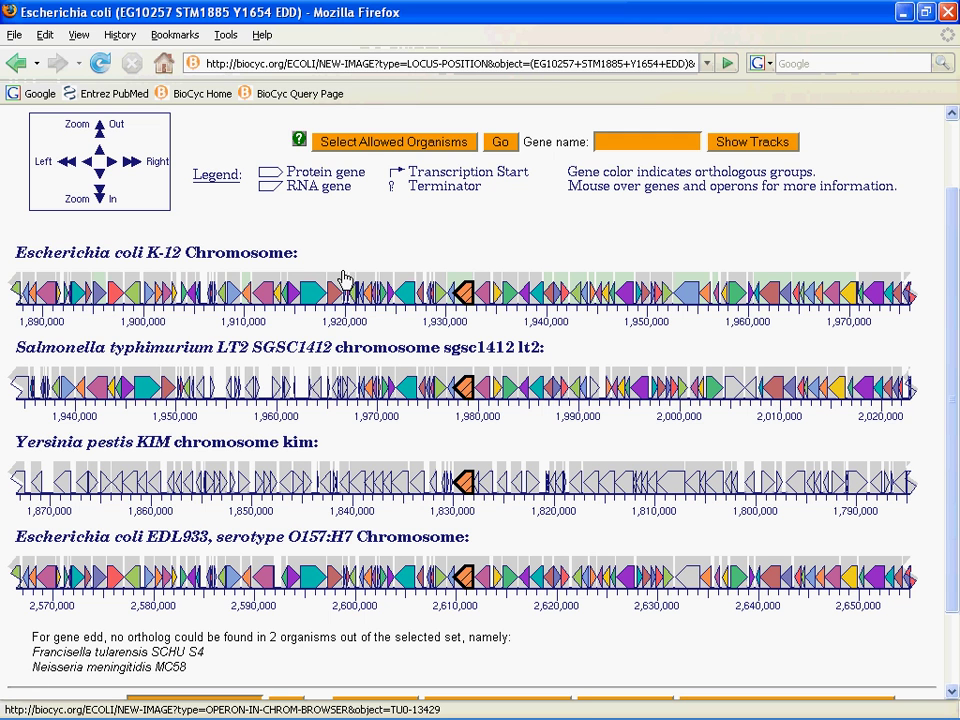
{"action": "mouse_move", "coordinate": [336, 281]}
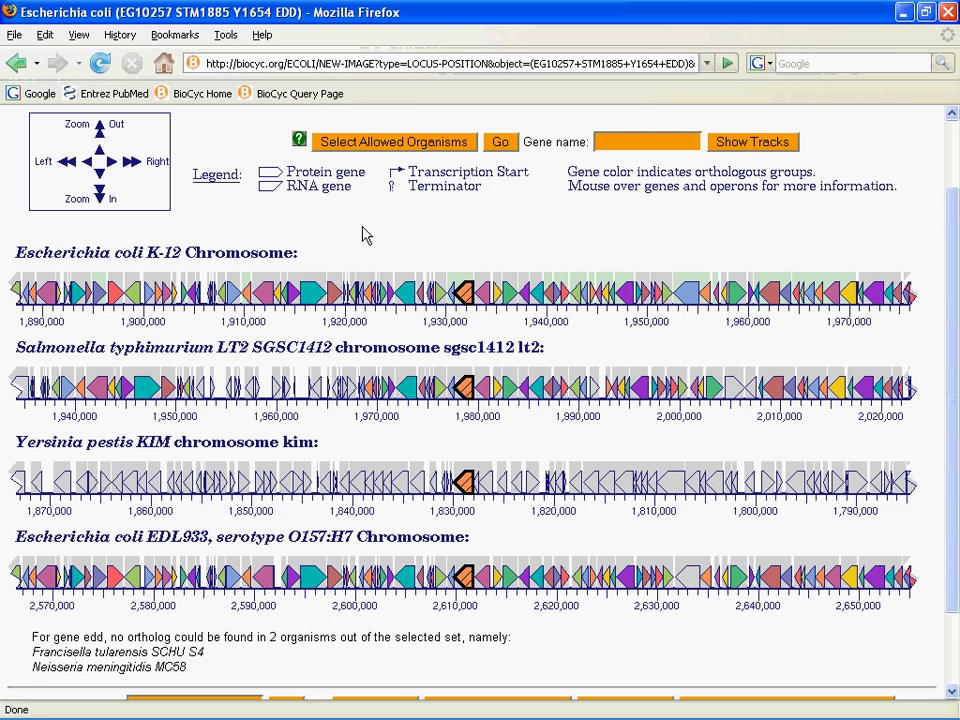
{"action": "mouse_move", "coordinate": [300, 285]}
{"action": "mouse_move", "coordinate": [462, 300]}
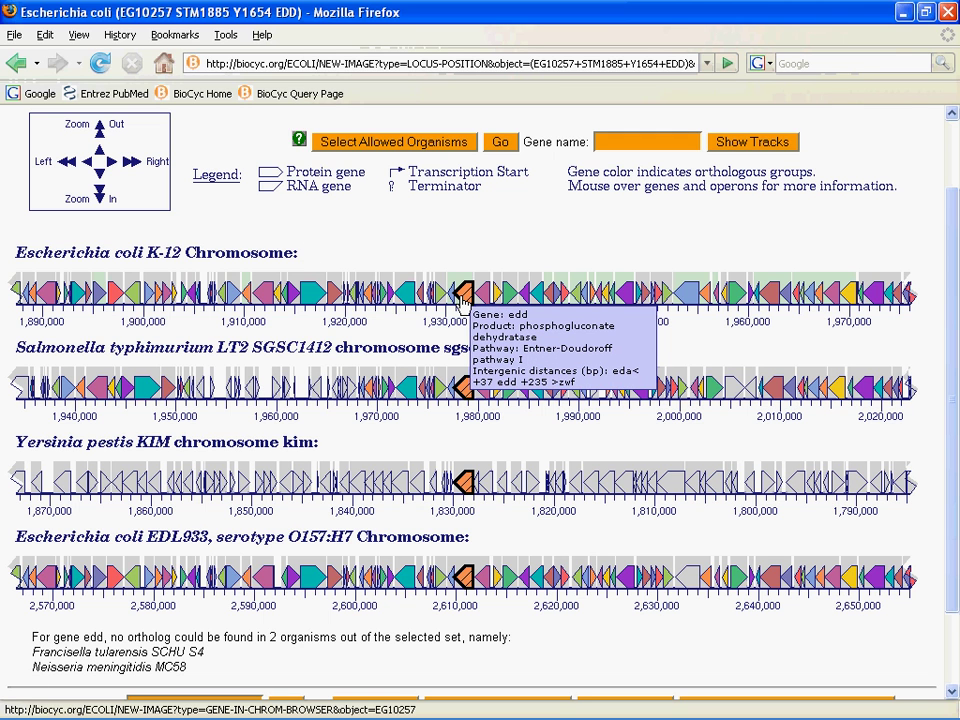
{"action": "mouse_move", "coordinate": [466, 391]}
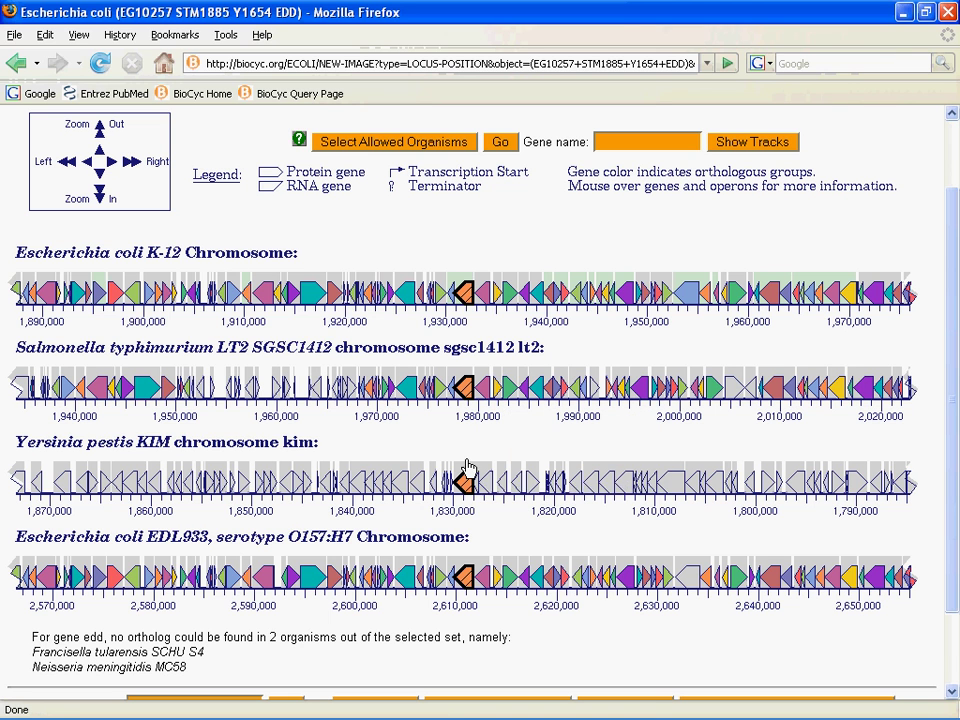
{"action": "mouse_move", "coordinate": [468, 488]}
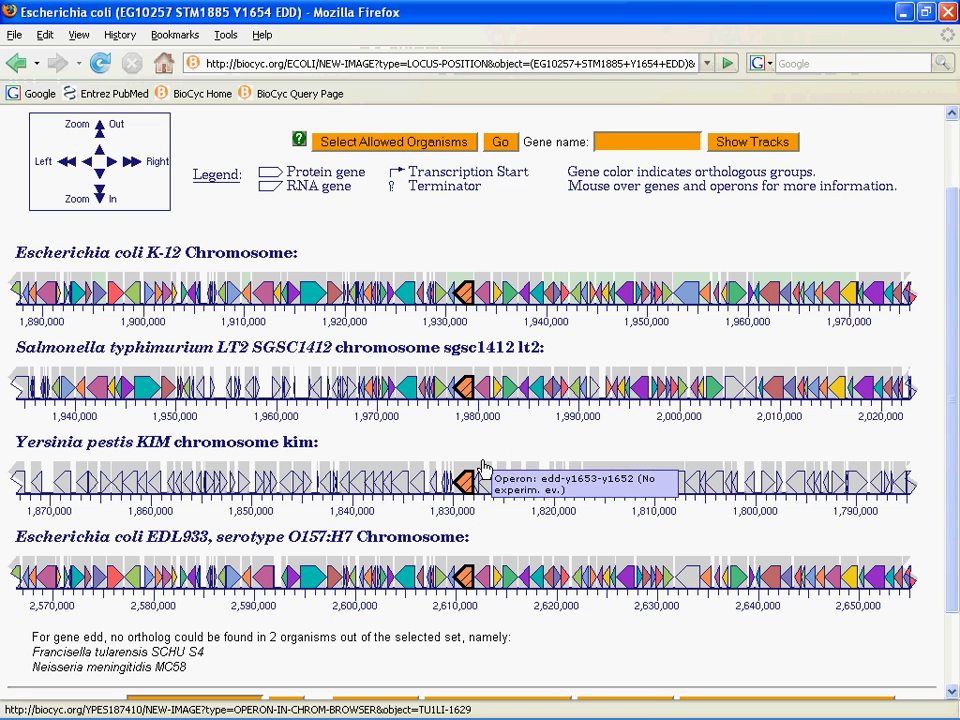
{"action": "mouse_move", "coordinate": [461, 591]}
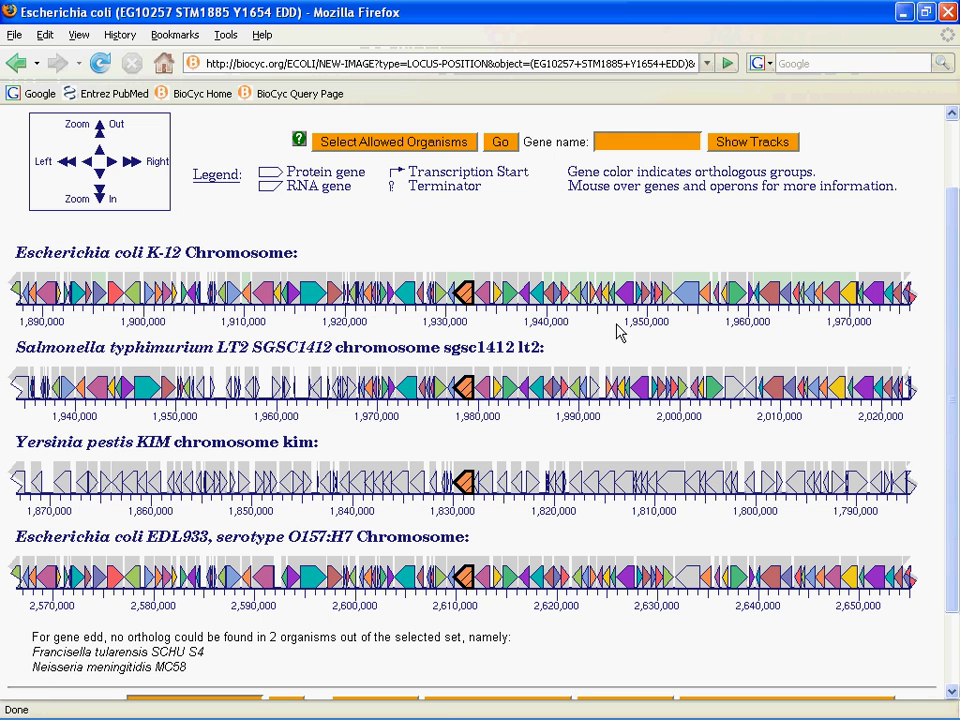
{"action": "mouse_move", "coordinate": [597, 300]}
{"action": "mouse_move", "coordinate": [606, 577]}
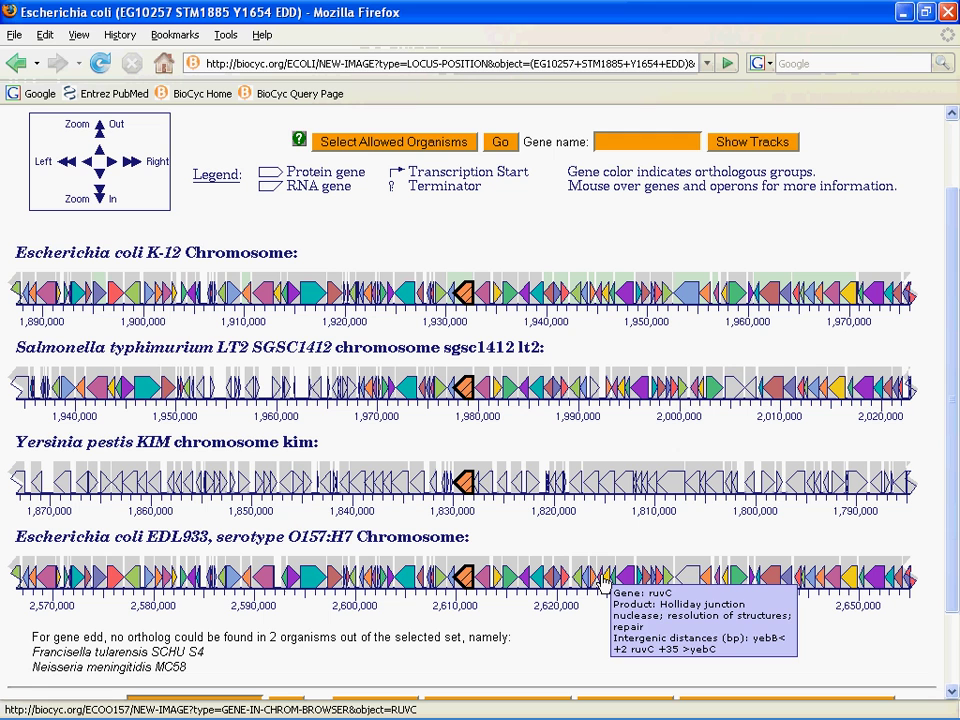
{"action": "mouse_move", "coordinate": [688, 580]}
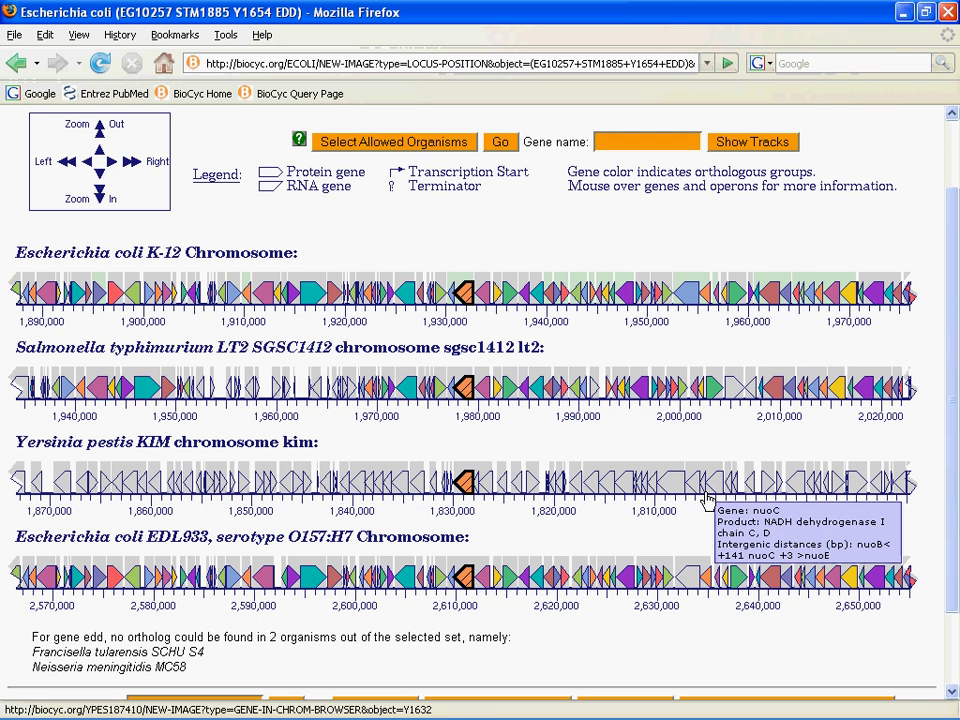
{"action": "mouse_move", "coordinate": [689, 302]}
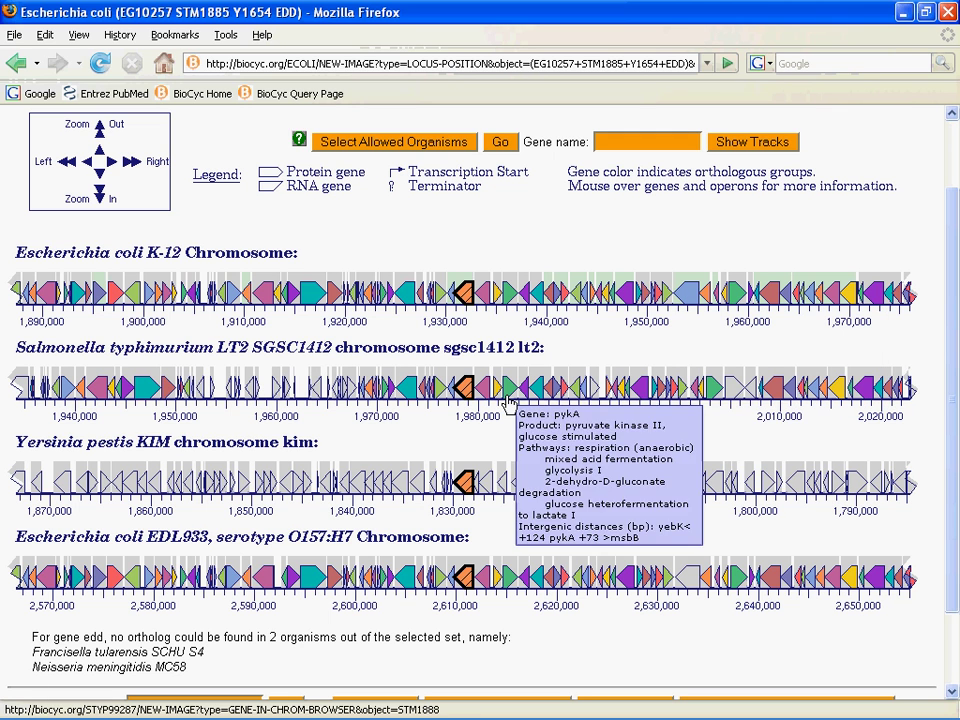
{"action": "mouse_move", "coordinate": [381, 400]}
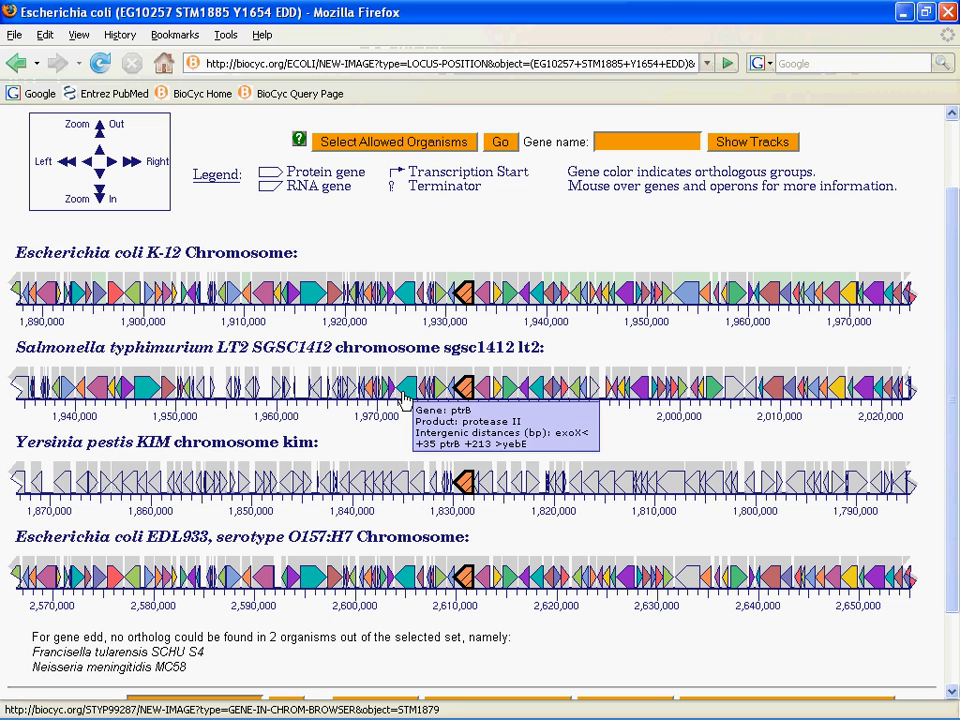
{"action": "mouse_move", "coordinate": [558, 393]}
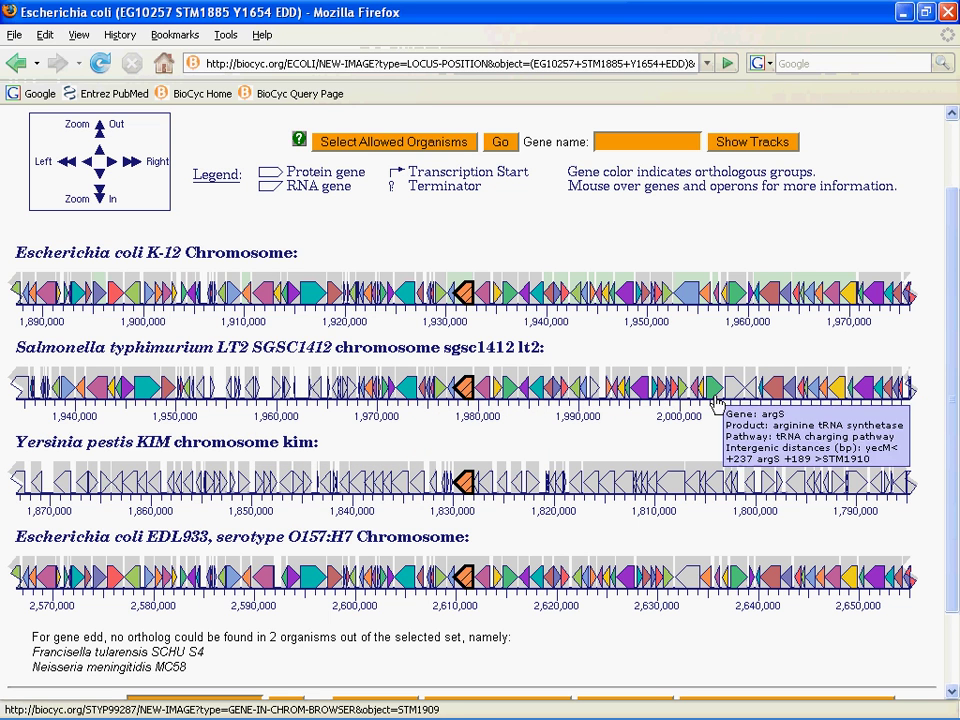
{"action": "mouse_move", "coordinate": [613, 470]}
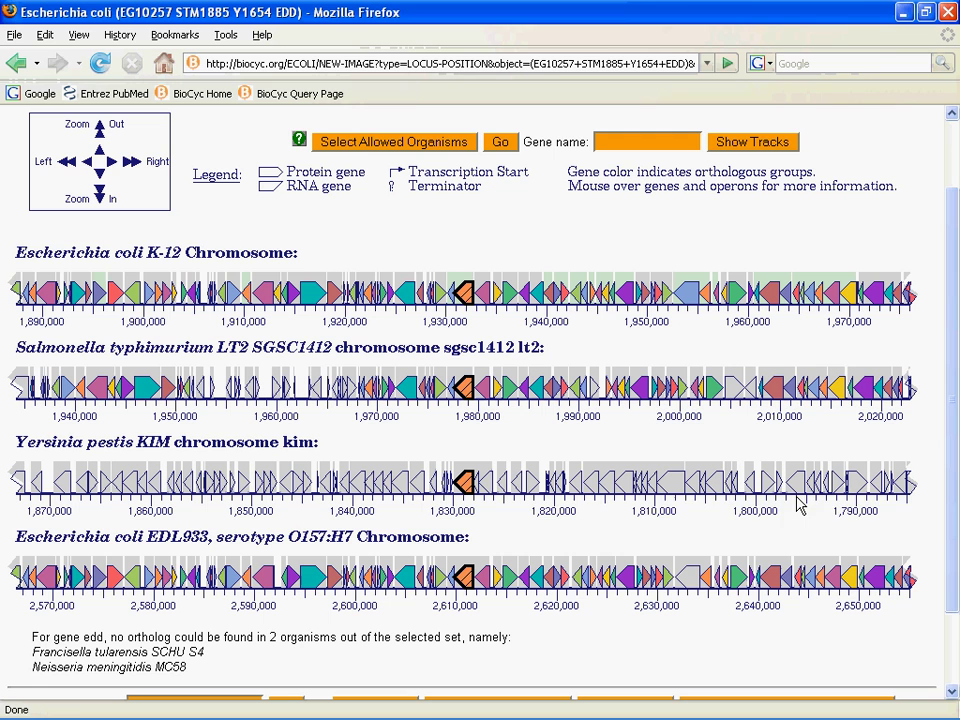
- Zoom in on the edd region and inspect the details of the surrounding genes
{"action": "mouse_move", "coordinate": [847, 497]}
{"action": "left_click", "coordinate": [101, 197]}
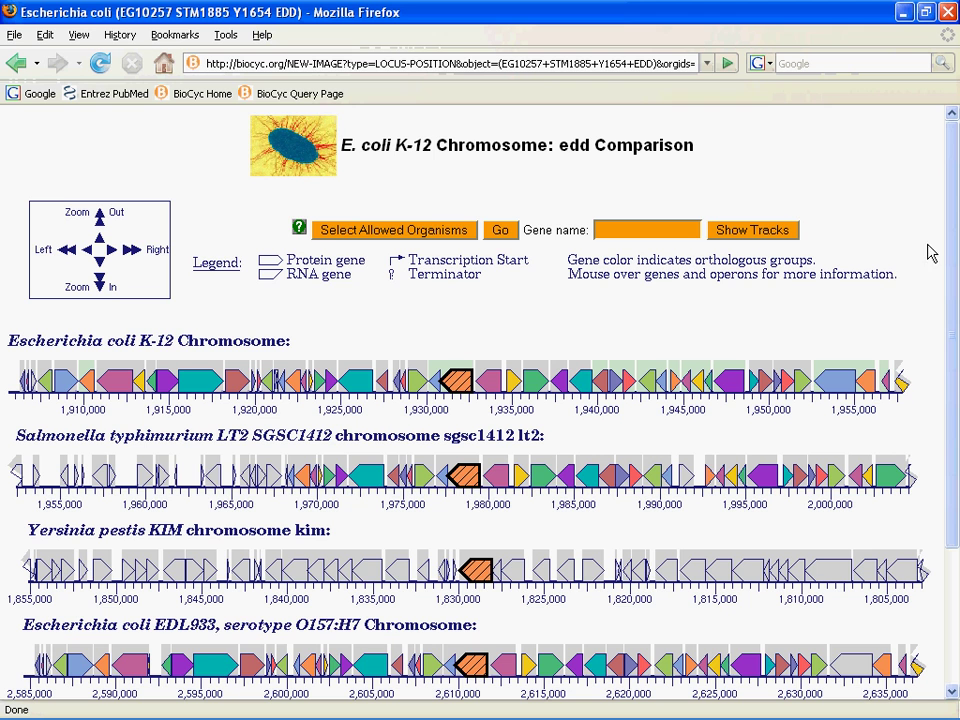
{"action": "left_click_drag", "start_coordinate": [949, 253], "coordinate": [953, 313]}
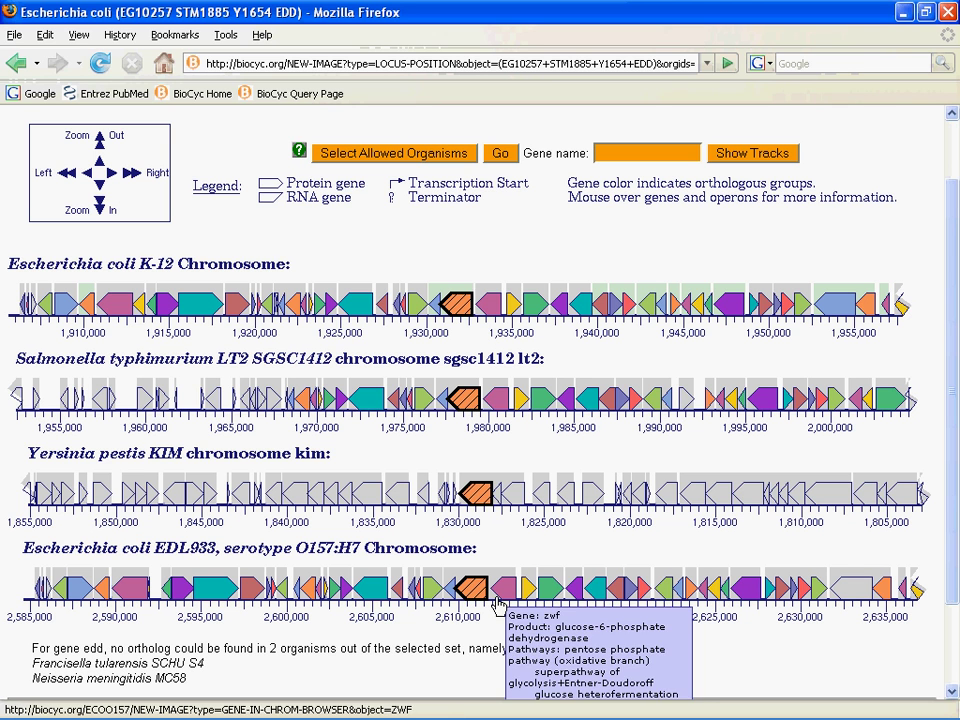
{"action": "mouse_move", "coordinate": [458, 578]}
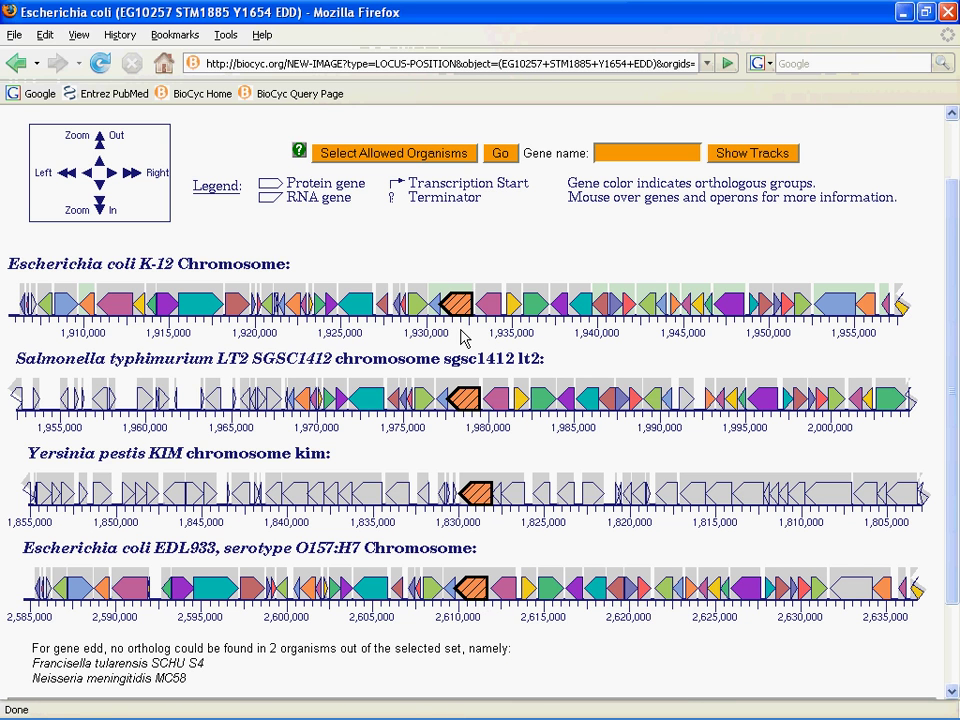
- Open the ptrB gene page and bring up its allowed-organisms selection list
{"action": "mouse_move", "coordinate": [485, 288]}
{"action": "mouse_move", "coordinate": [541, 602]}
{"action": "mouse_move", "coordinate": [355, 310]}
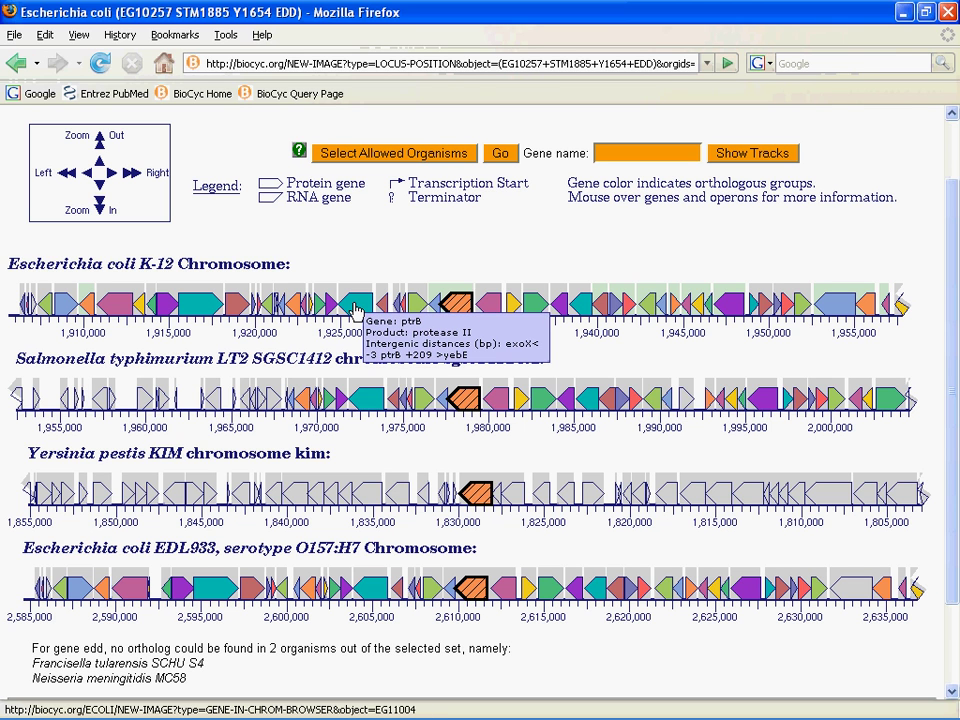
{"action": "left_click", "coordinate": [355, 310]}
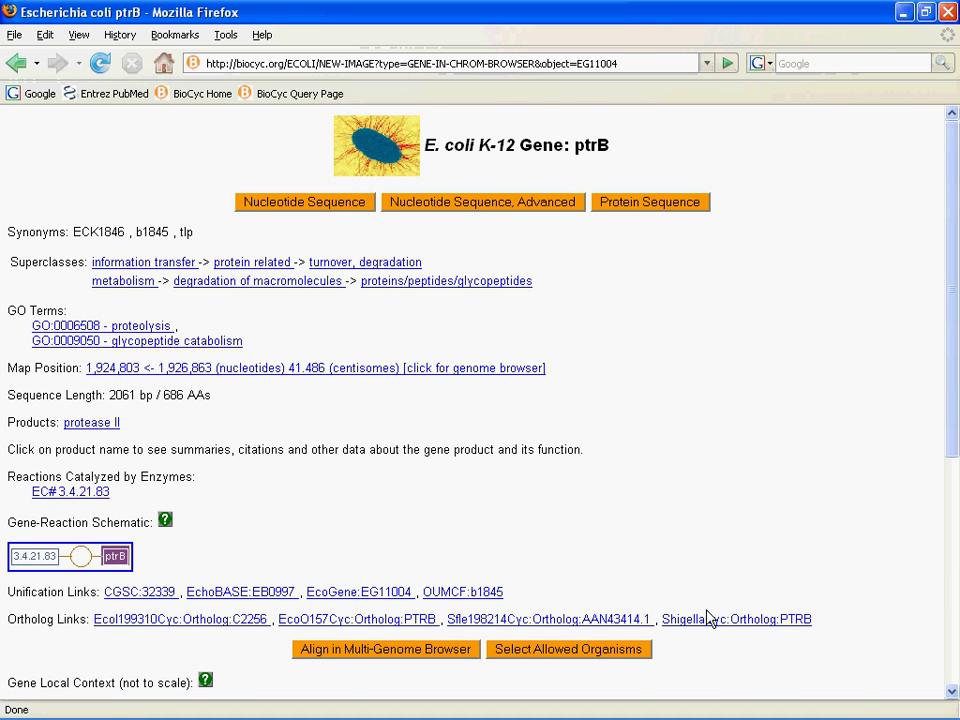
{"action": "left_click", "coordinate": [608, 650]}
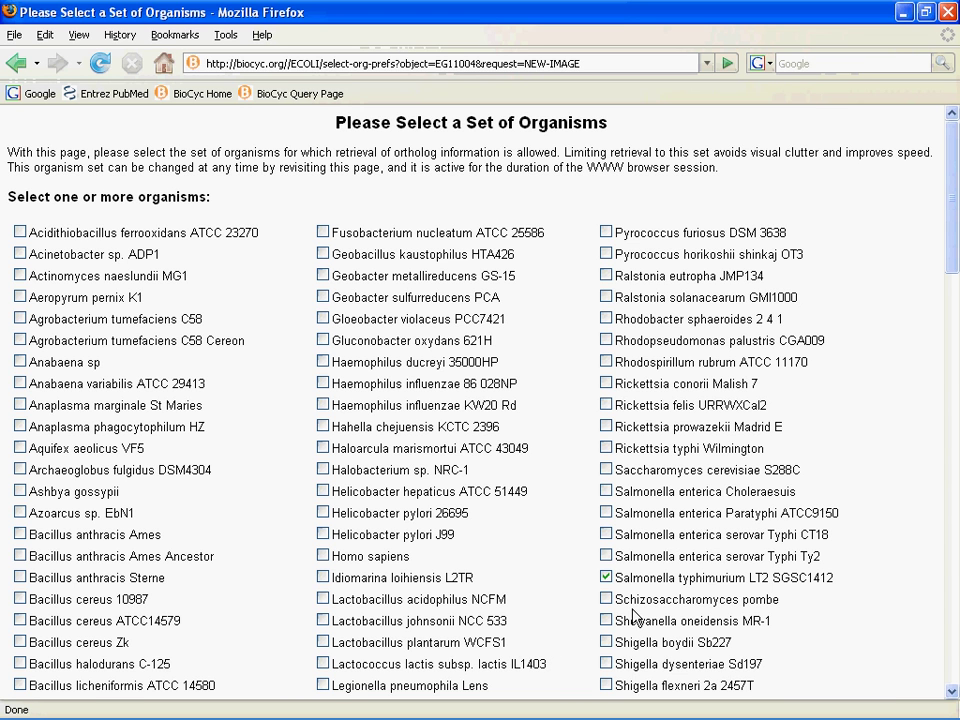
- Add Hahella chejuensis KCTC 2396 and Ashbya gossypii to the organism set and submit it
{"action": "left_click", "coordinate": [323, 427]}
{"action": "left_click", "coordinate": [322, 427]}
{"action": "left_click", "coordinate": [322, 427]}
{"action": "left_click", "coordinate": [20, 491]}
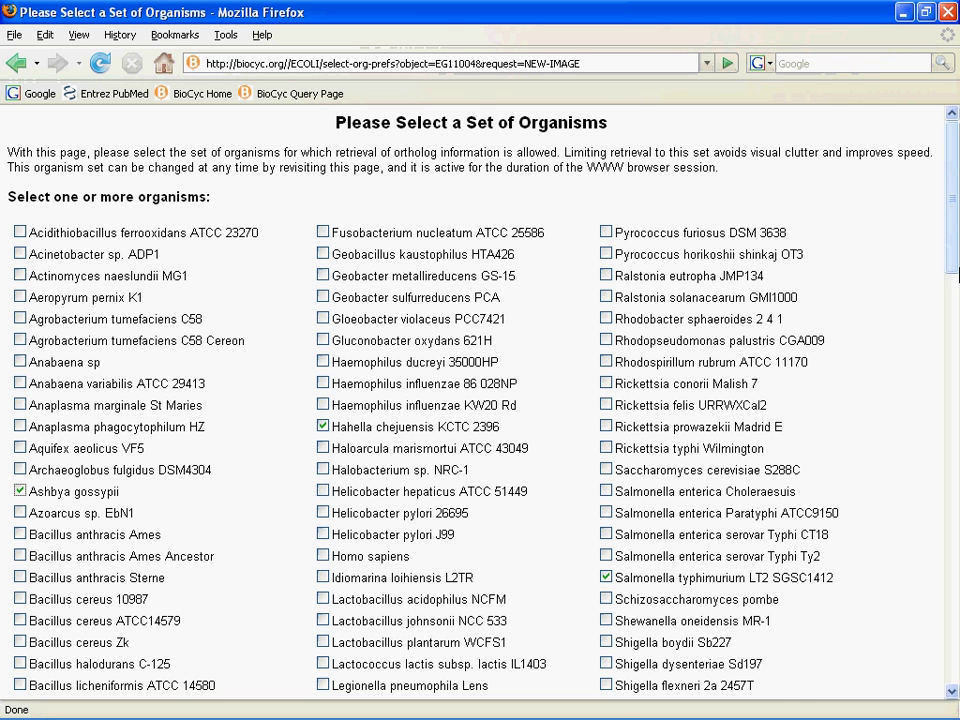
{"action": "left_click_drag", "start_coordinate": [953, 255], "coordinate": [955, 553]}
{"action": "scroll", "coordinate": [955, 553], "scroll_direction": "down", "scroll_amount": 8}
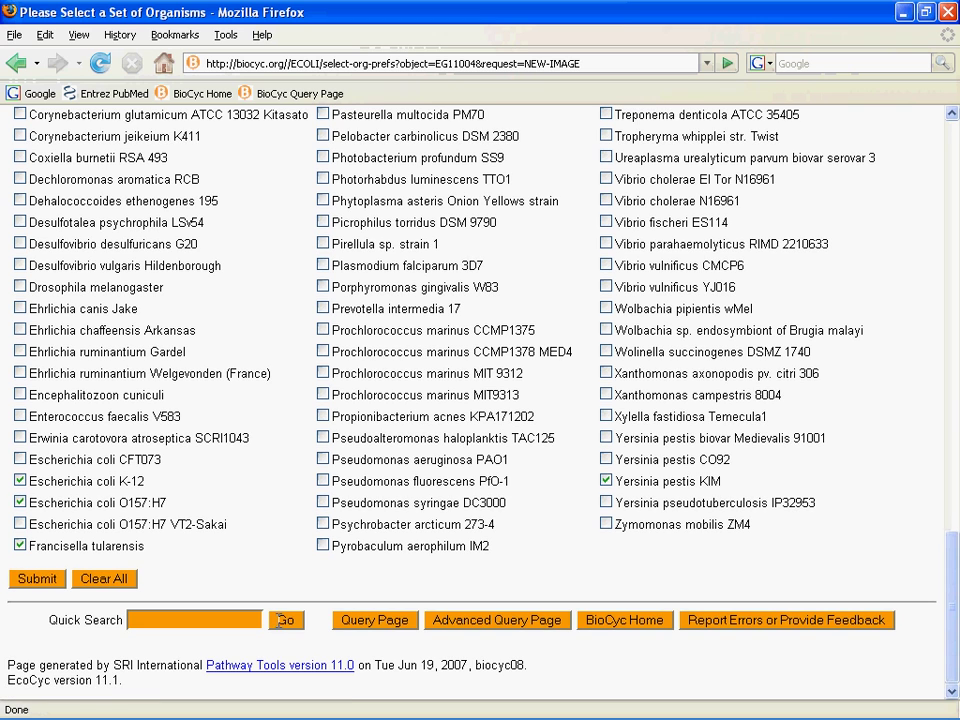
{"action": "left_click", "coordinate": [32, 580]}
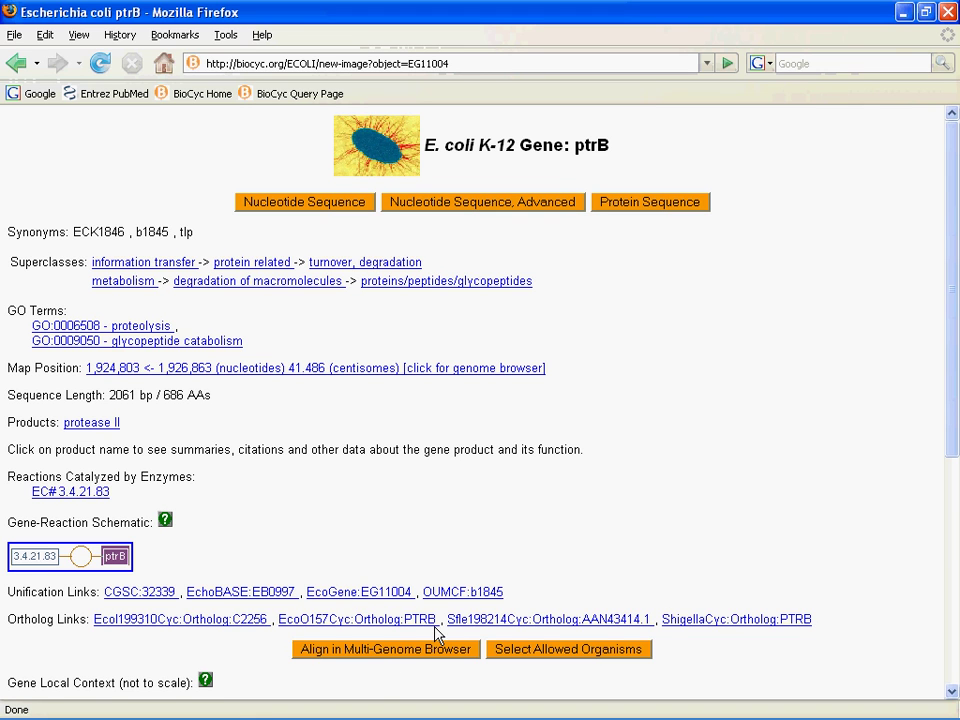
- Align ptrB in the Multi-Genome Browser and inspect the Yersinia pestis genes in the region
{"action": "left_click", "coordinate": [386, 652]}
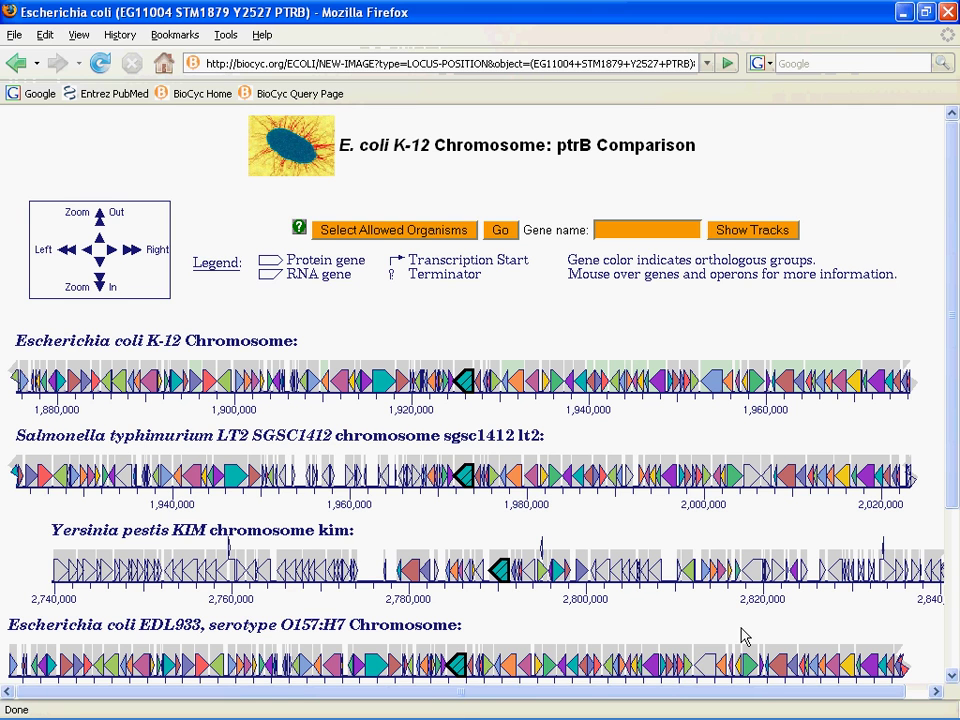
{"action": "mouse_move", "coordinate": [951, 493]}
{"action": "left_mouse_down"}
{"action": "mouse_move", "coordinate": [955, 625]}
{"action": "mouse_move", "coordinate": [957, 508]}
{"action": "left_mouse_up"}
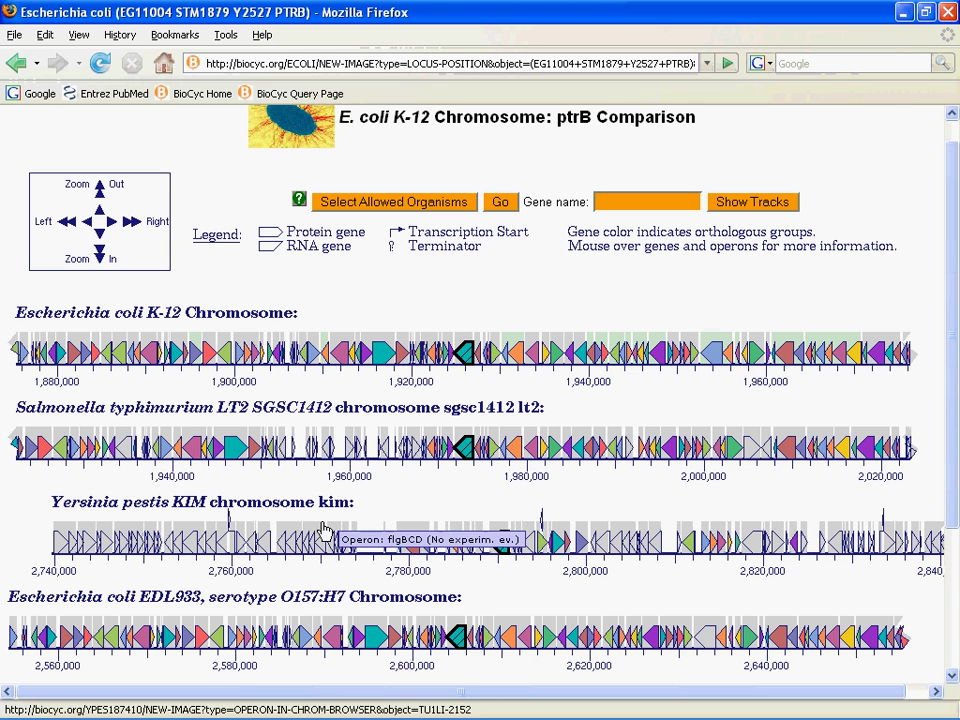
{"action": "mouse_move", "coordinate": [236, 540]}
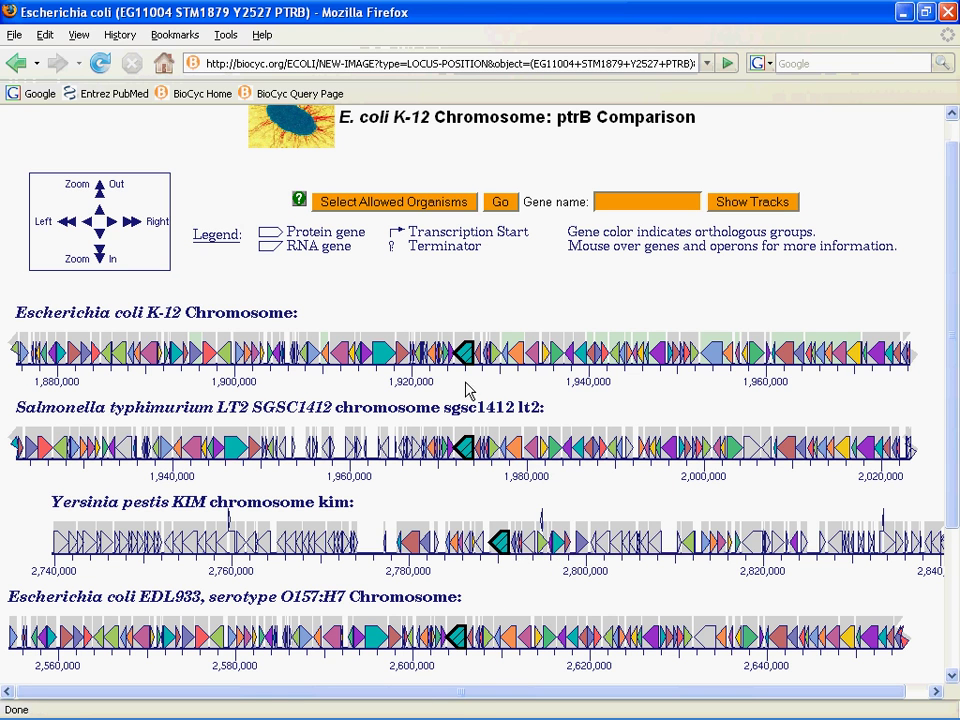
{"action": "mouse_move", "coordinate": [558, 555]}
{"action": "mouse_move", "coordinate": [412, 545]}
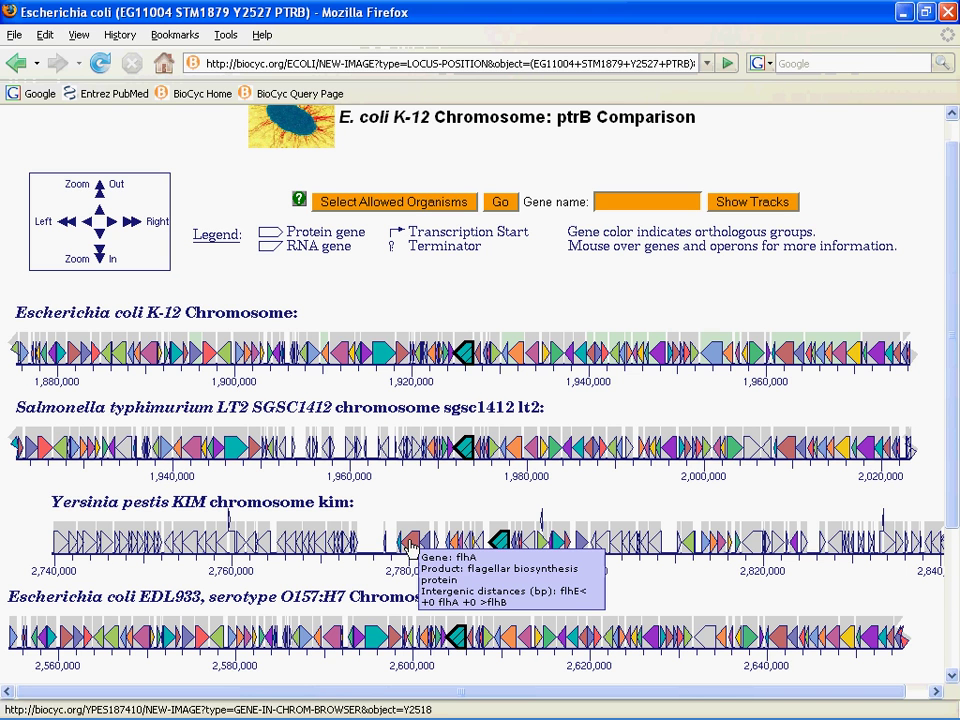
{"action": "mouse_move", "coordinate": [455, 545]}
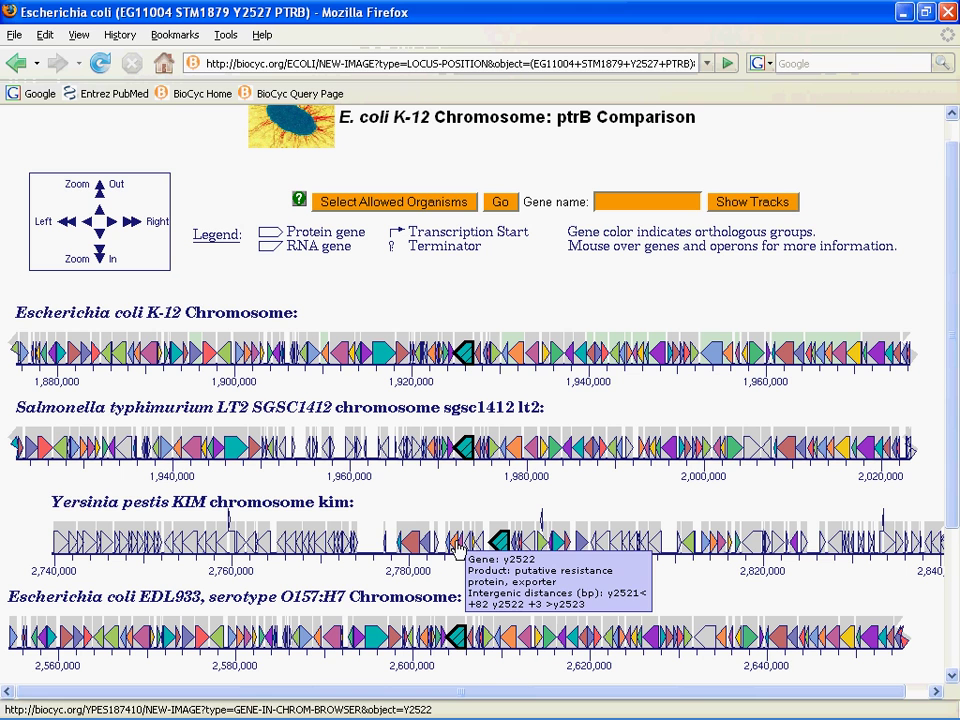